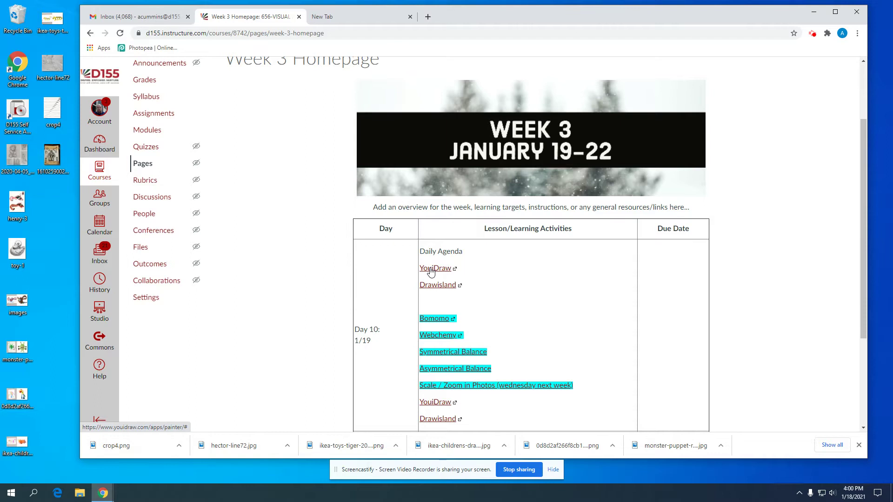
Open the YouiDraw painter from the Week 3 homepage and insert the crop4 image from the Desktop onto the canvas
click(430, 272)
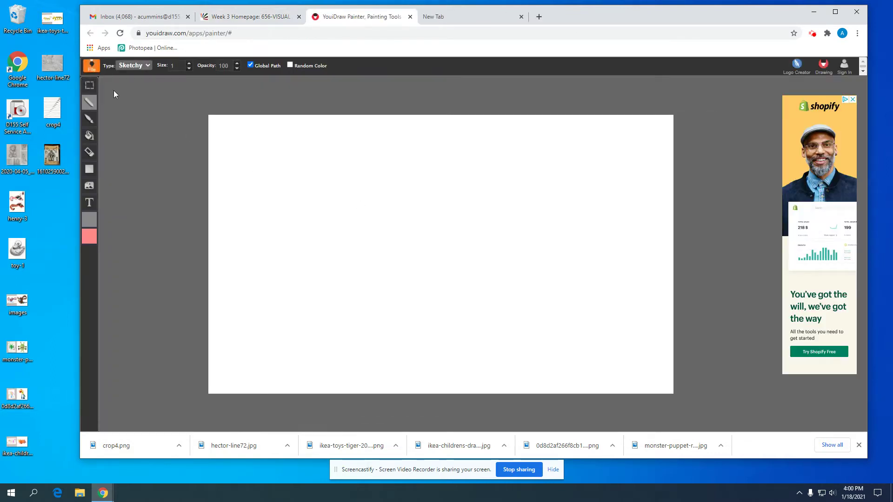
click(90, 187)
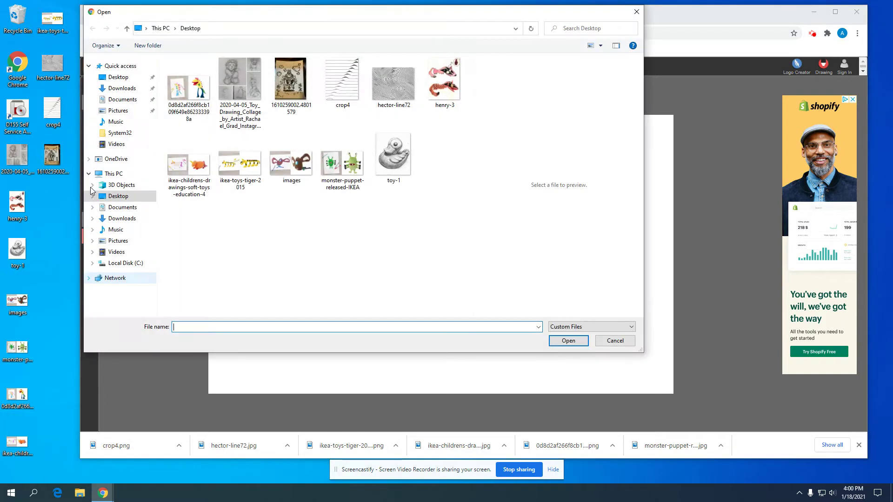
click(339, 91)
click(575, 344)
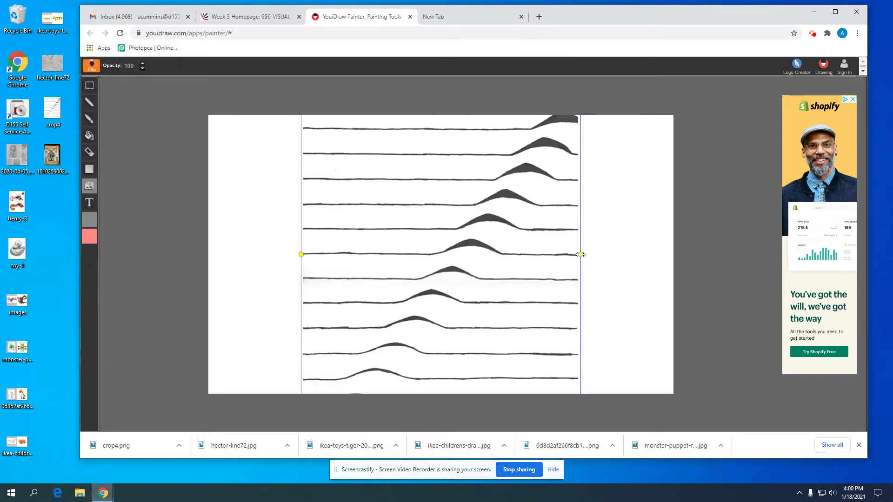
Shrink the inserted line image and place it in the canvas's upper left area, leaving drawing space beside it
drag(580, 255, 531, 254)
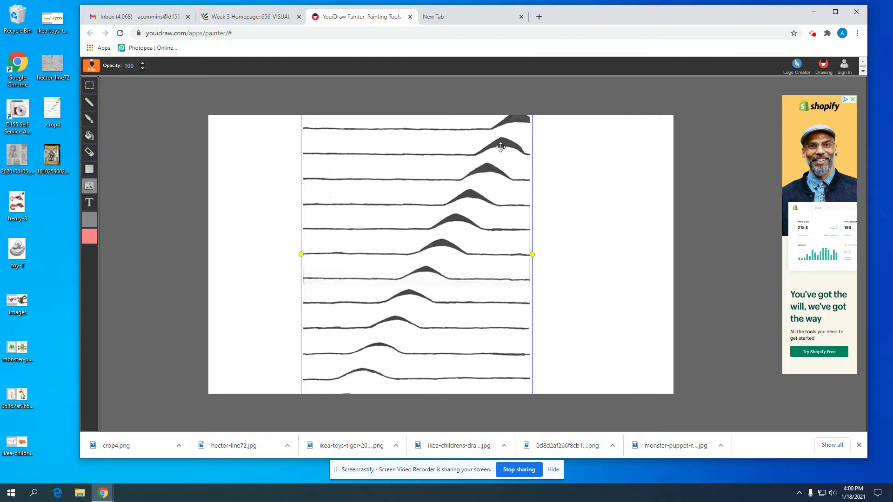
drag(499, 140, 497, 221)
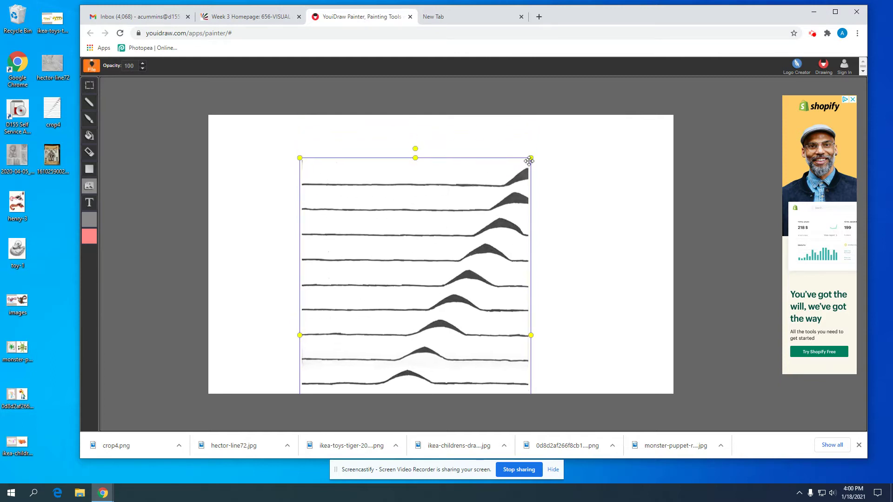
drag(530, 158, 328, 166)
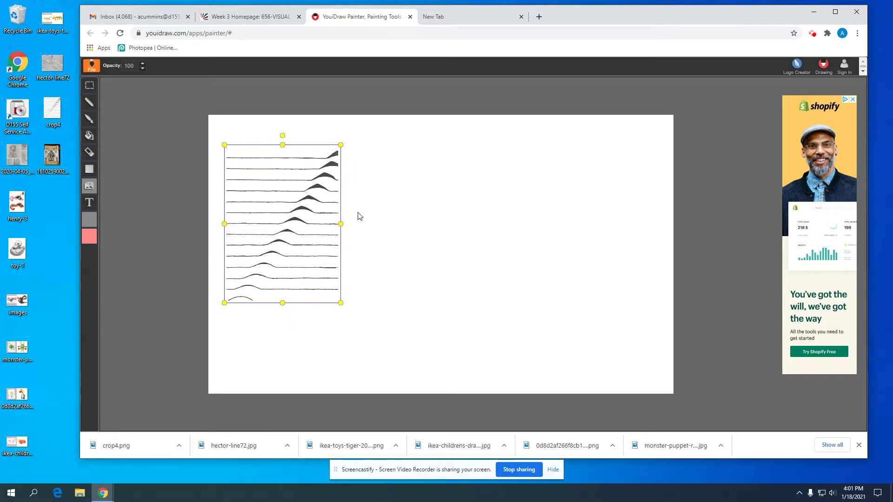
Set the pencil type to Plain and its colour to magenta (F00EF0)
click(89, 102)
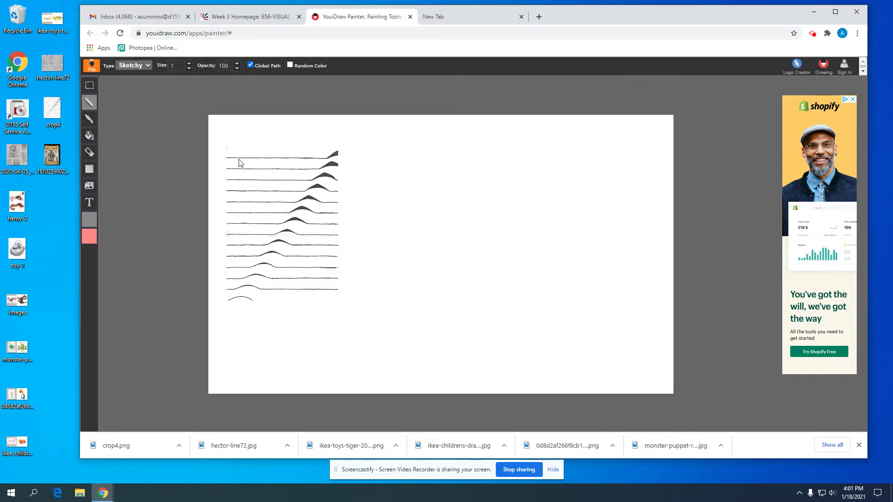
click(148, 66)
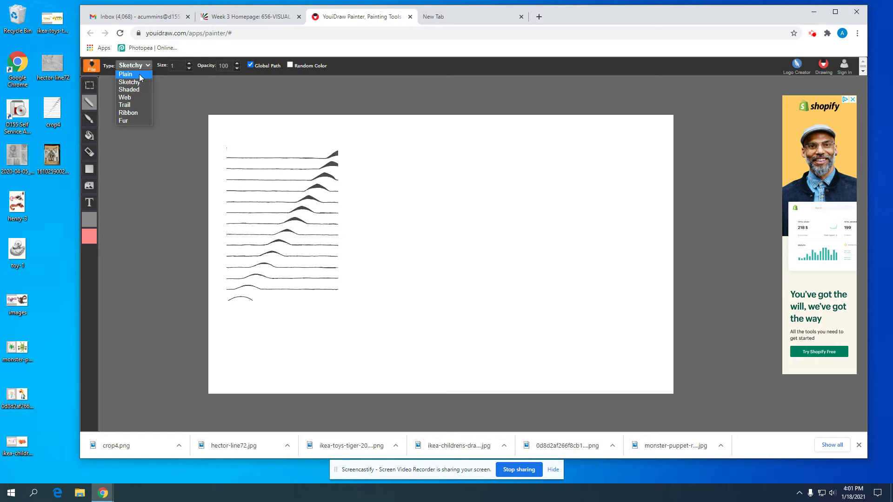
click(126, 74)
click(89, 220)
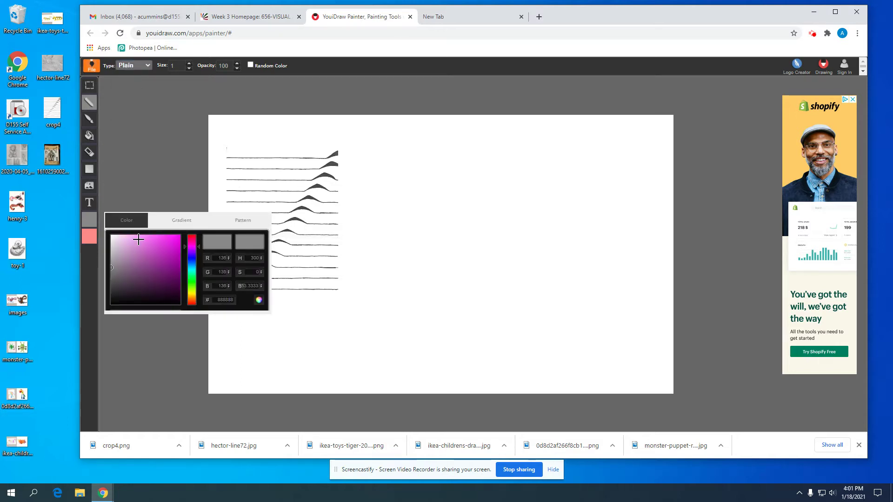
click(176, 239)
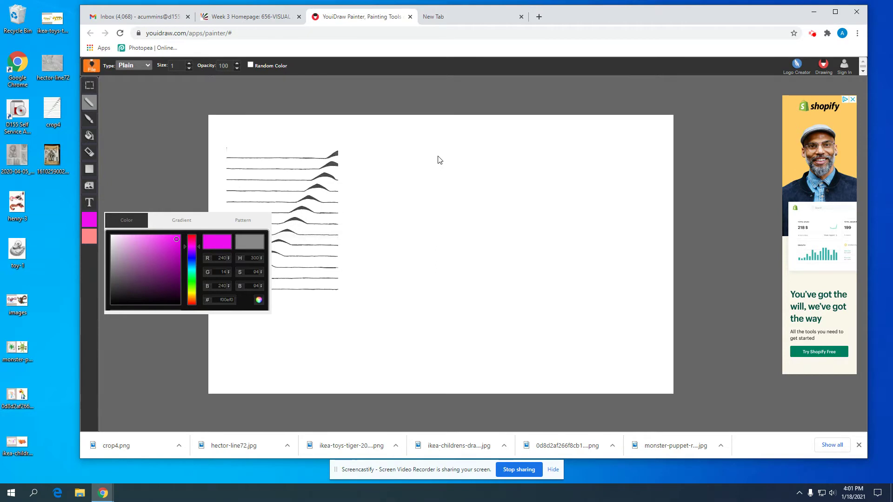
Draw six stacked magenta lines beside the reference image, each with a thickened hump that shifts gradually left down the rows
mouse_move(438, 156)
mouse_down()
mouse_move(550, 153)
mouse_move(541, 156)
mouse_up()
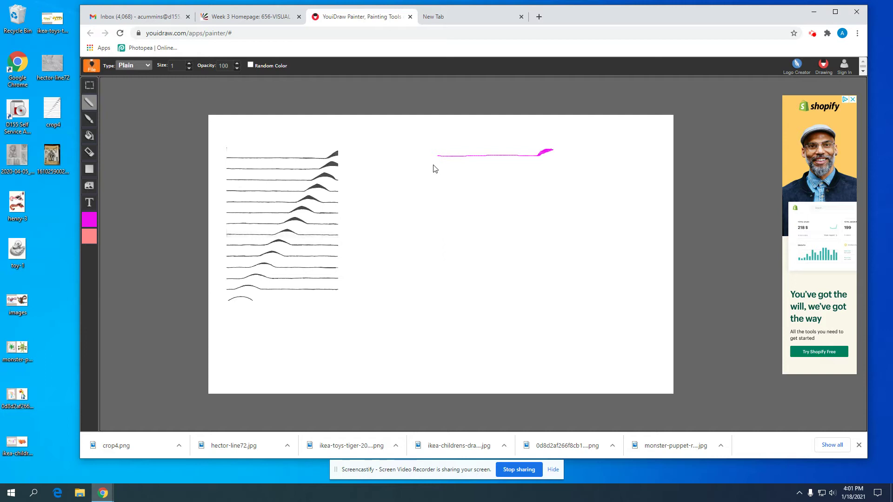
mouse_move(439, 166)
mouse_down()
mouse_move(556, 162)
mouse_move(534, 162)
mouse_up()
mouse_move(438, 176)
mouse_down()
mouse_move(544, 168)
mouse_move(562, 176)
mouse_up()
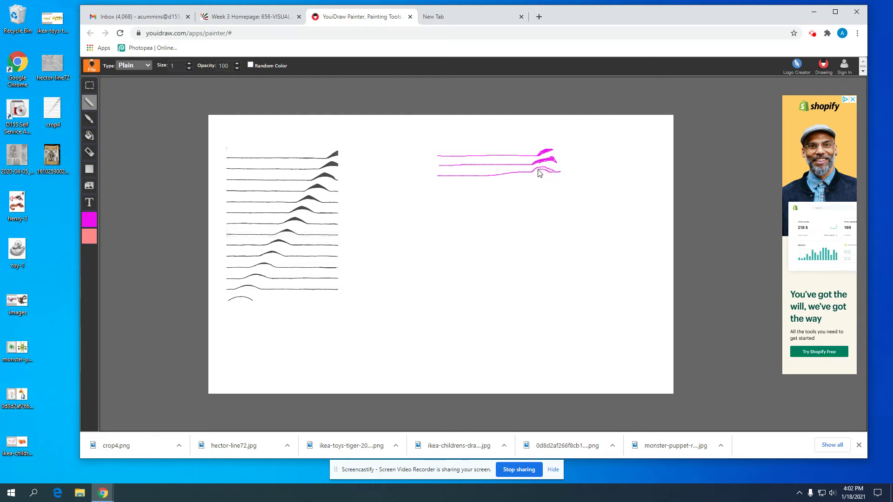
mouse_move(501, 174)
mouse_down()
mouse_move(555, 171)
mouse_move(544, 171)
mouse_up()
drag(437, 186, 525, 183)
drag(525, 183, 562, 186)
mouse_move(524, 186)
mouse_down()
mouse_move(550, 183)
mouse_move(540, 181)
mouse_up()
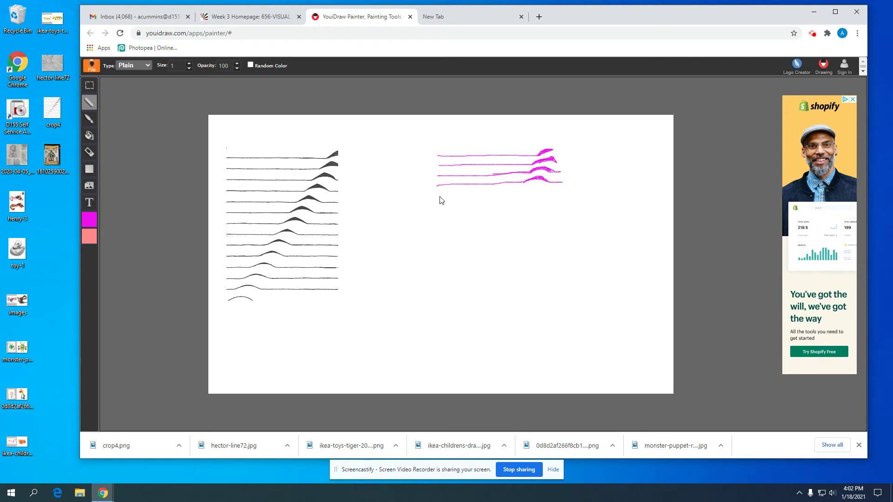
mouse_move(437, 199)
mouse_down()
mouse_move(533, 186)
mouse_move(561, 195)
mouse_move(526, 189)
mouse_up()
mouse_move(433, 210)
mouse_down()
mouse_move(557, 204)
mouse_move(514, 203)
mouse_move(536, 205)
mouse_up()
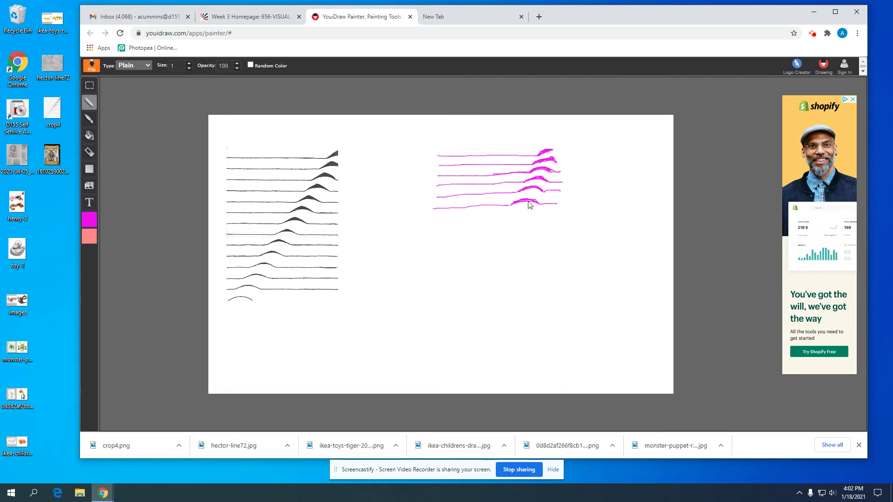
Draw two thin filled magenta rectangles below the sixth line as straight segments, leaving a gap between them for the hump
click(89, 120)
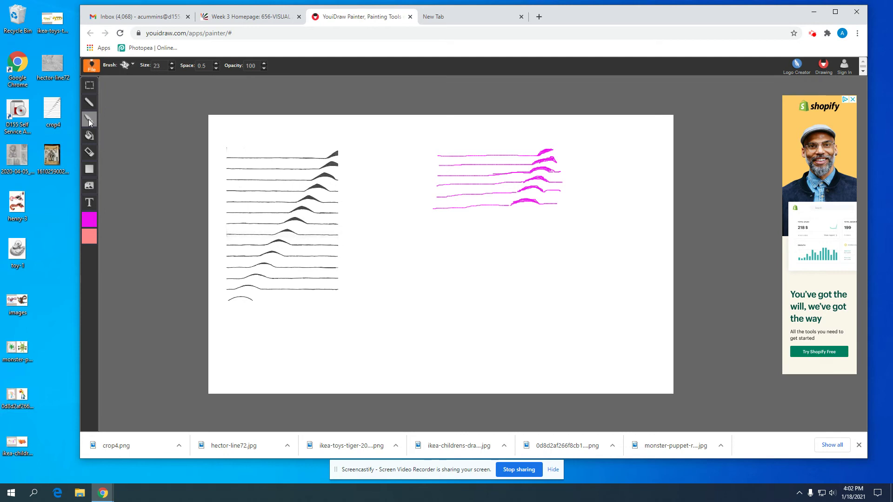
click(132, 64)
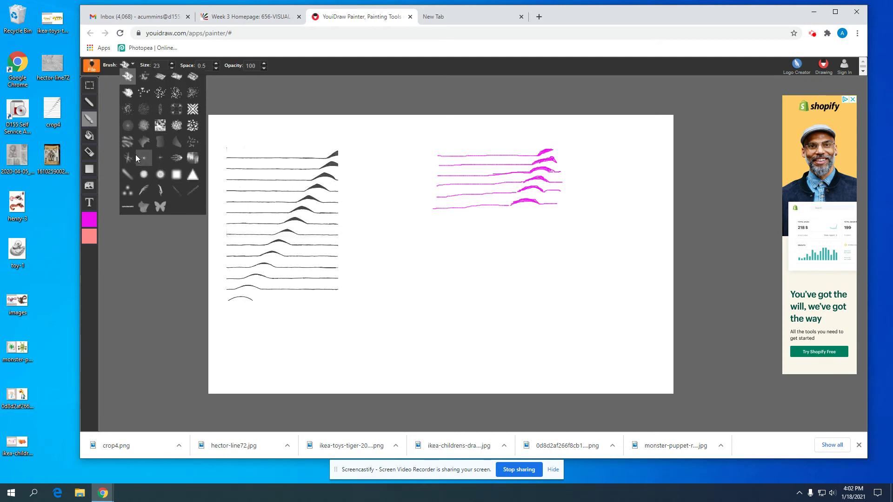
click(91, 169)
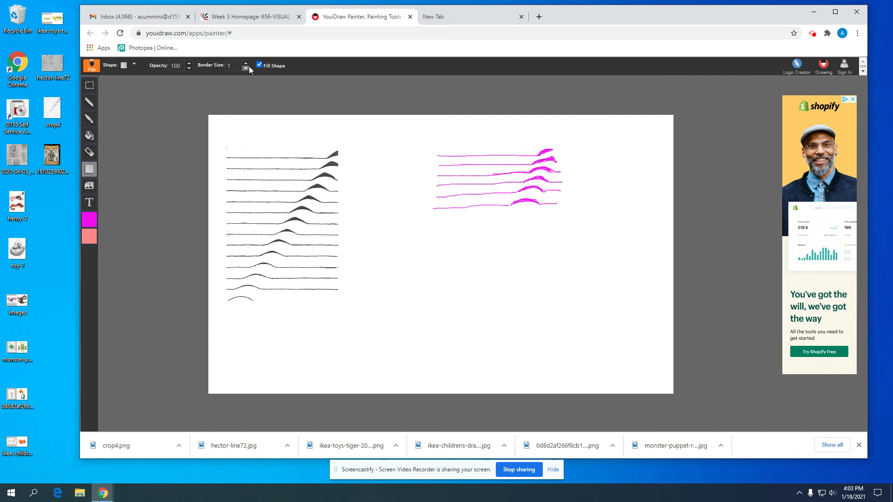
click(134, 66)
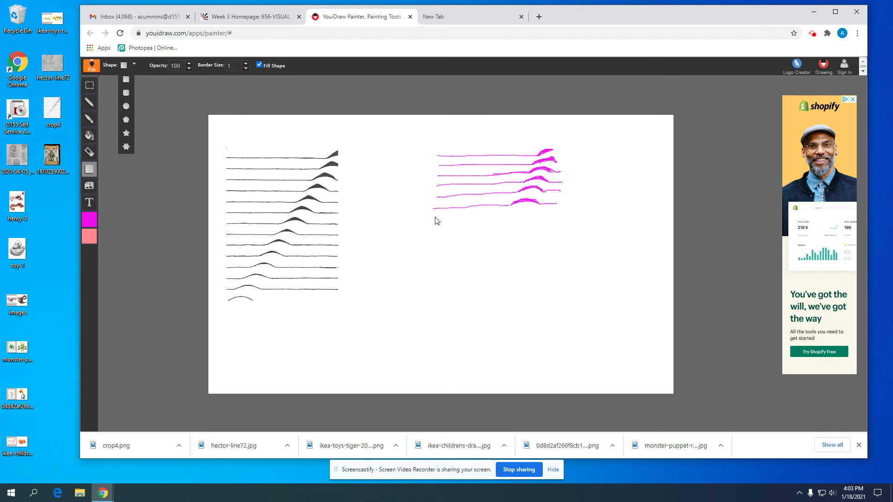
drag(432, 214, 510, 220)
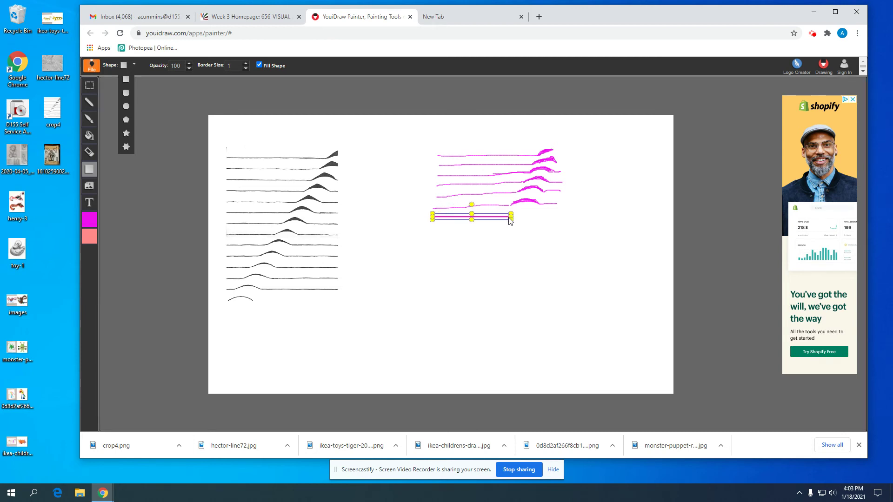
drag(510, 220, 557, 216)
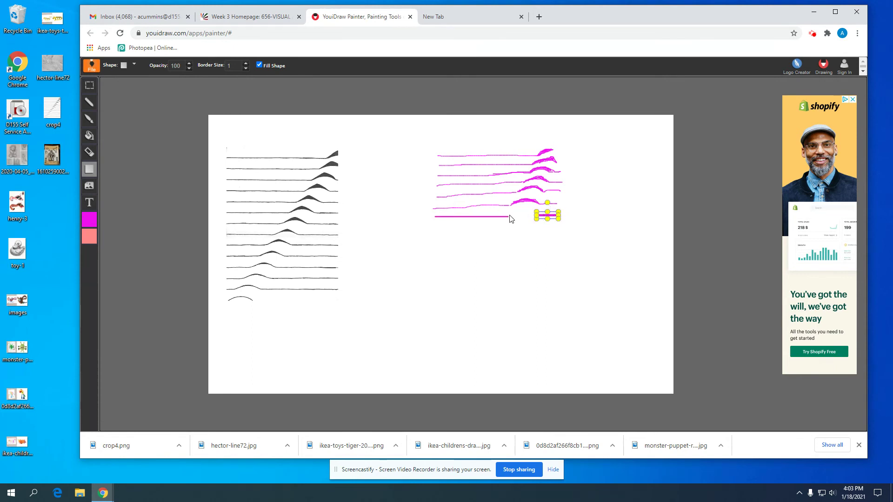
Bridge the gap between the two straight segments with a thickened magenta hump using the Plain pencil
click(88, 119)
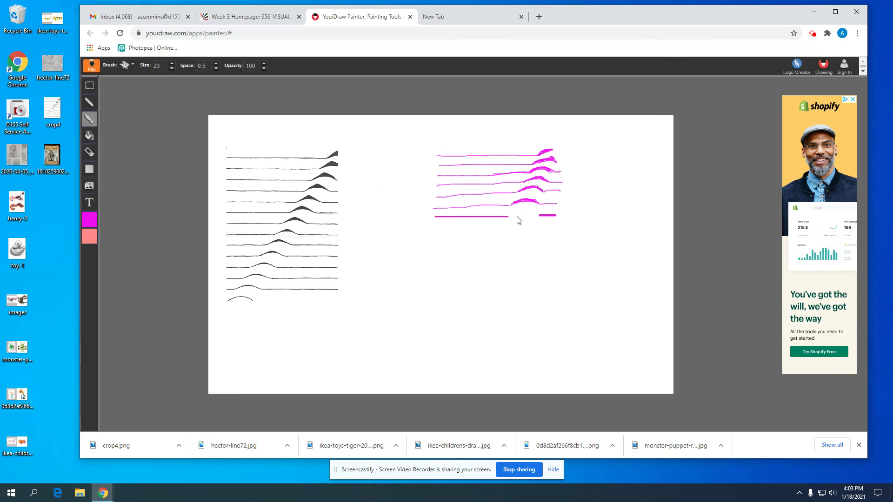
drag(509, 220, 543, 215)
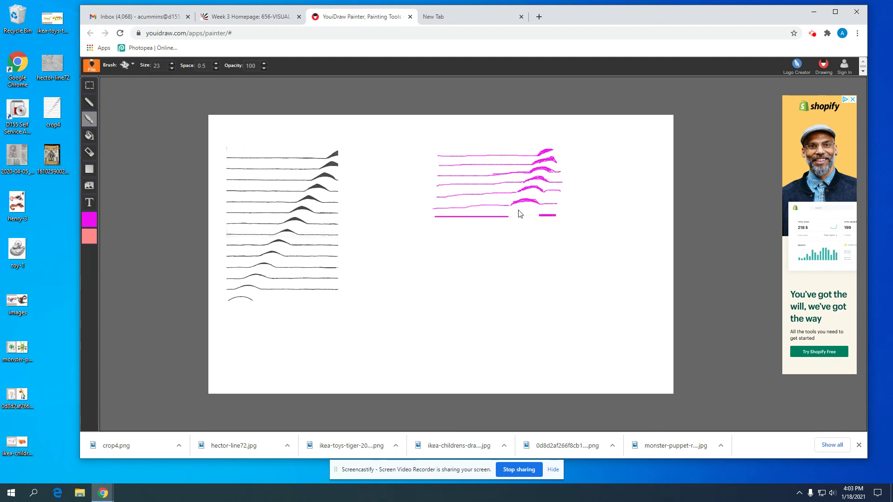
click(93, 103)
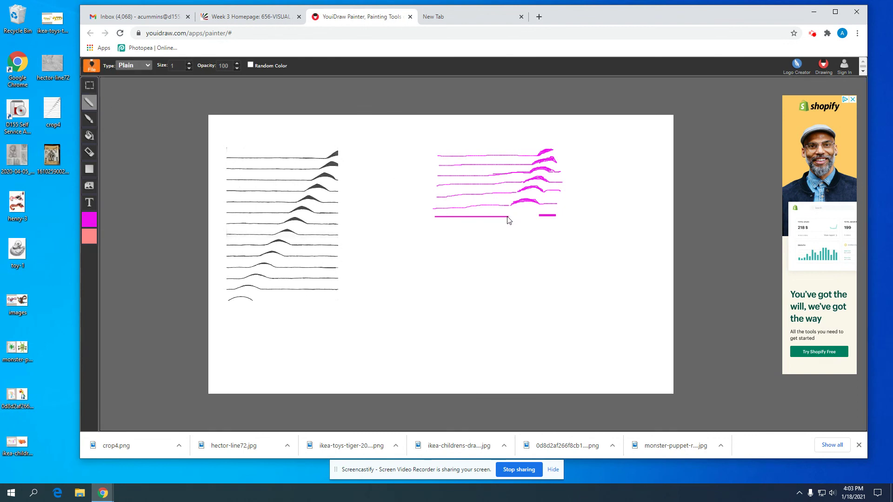
mouse_move(507, 217)
mouse_down()
mouse_move(539, 215)
mouse_move(512, 215)
mouse_move(528, 212)
mouse_up()
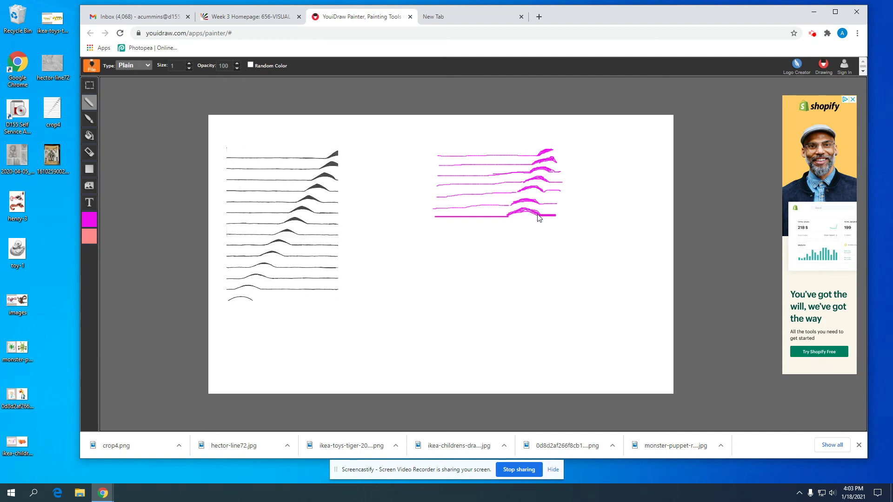